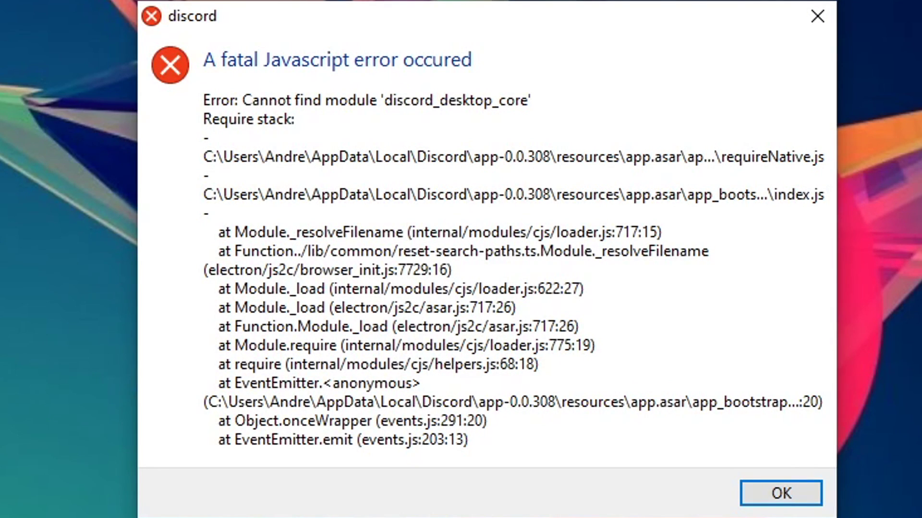
- Dismiss the Discord fatal JavaScript error dialog and bring up the Windows Run prompt
{"action": "left_click", "coordinate": [794, 489]}
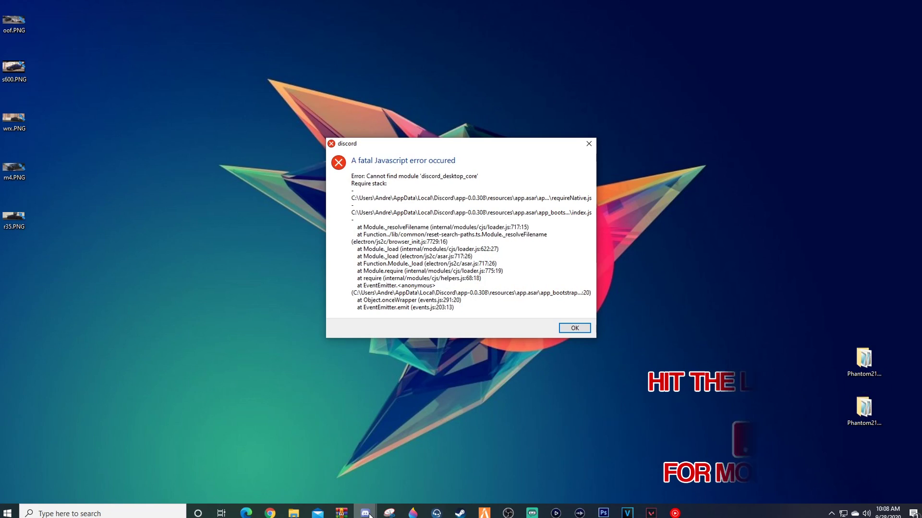
{"action": "left_click", "coordinate": [574, 328]}
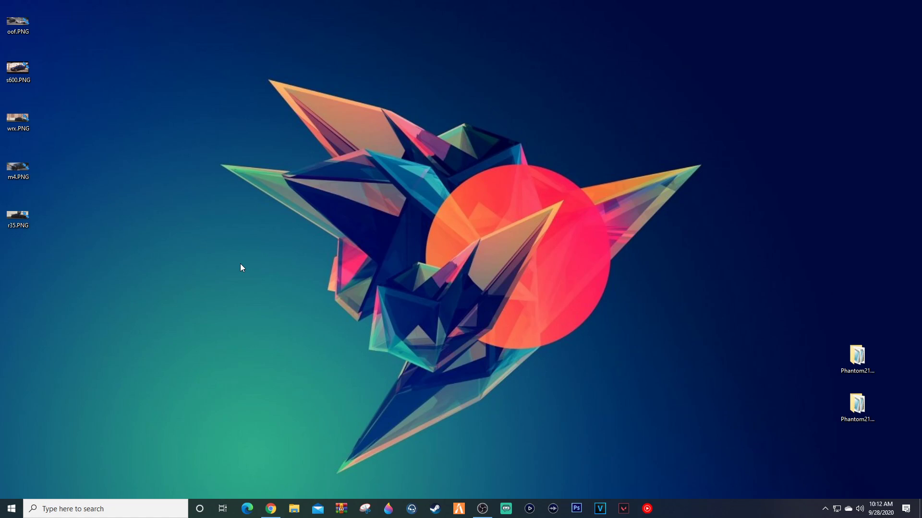
{"action": "key", "text": "super+r"}
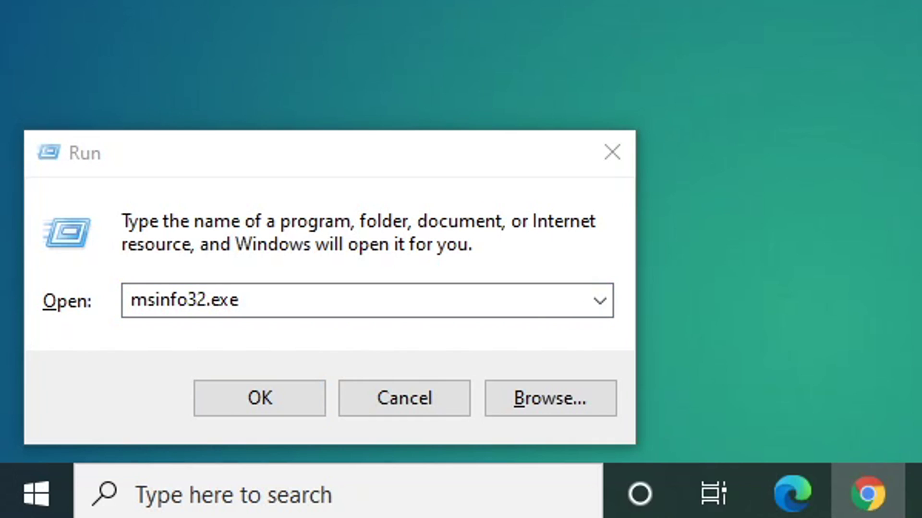
- Open the %localappdata% folder from the Run prompt
{"action": "left_click", "coordinate": [612, 199]}
{"action": "type", "text": "%localappdata%"}
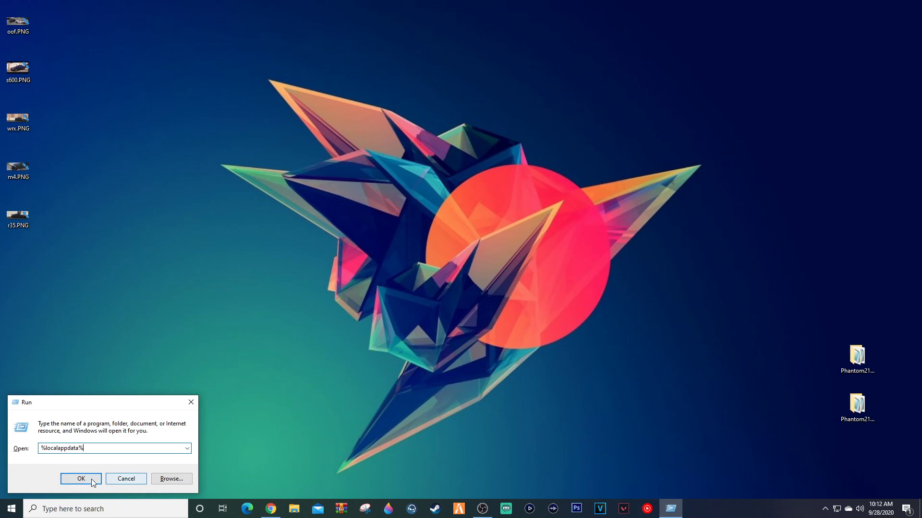
{"action": "left_click", "coordinate": [259, 398]}
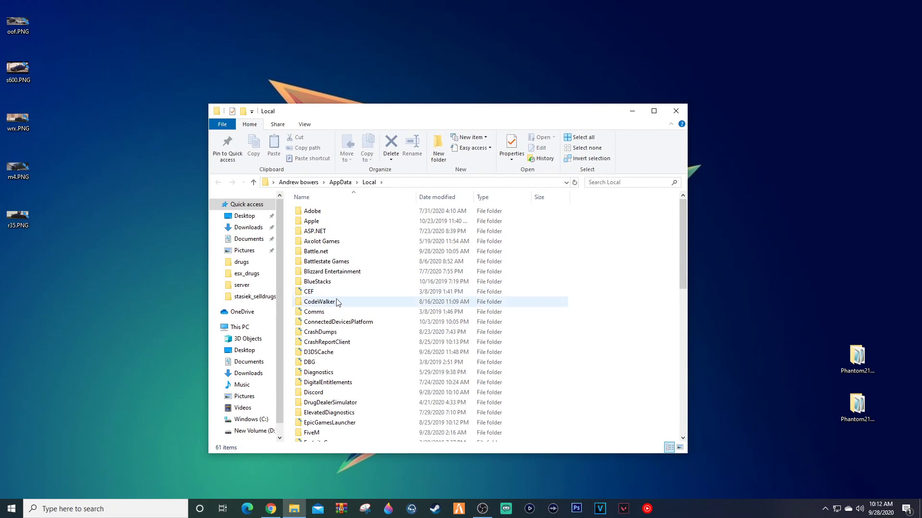
{"action": "scroll", "coordinate": [356, 288], "scroll_direction": "down", "scroll_amount": 3}
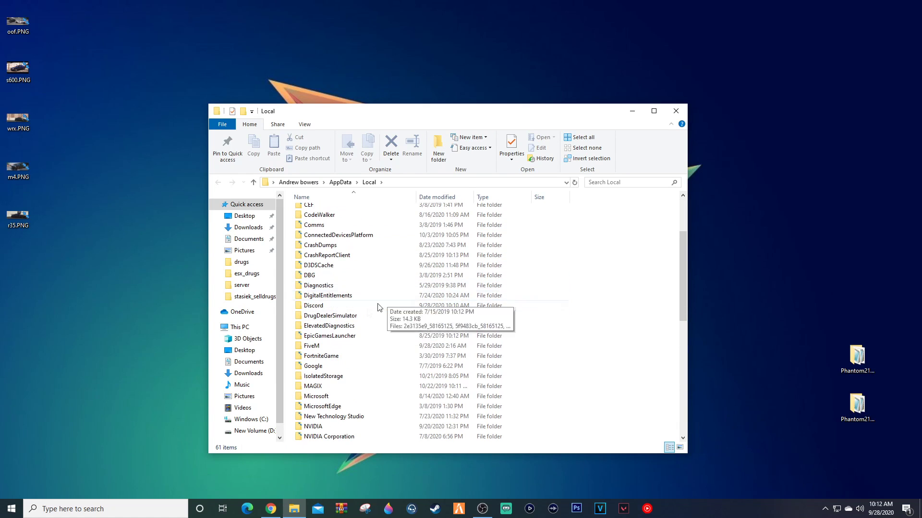
- Move the Discord folder from AppData\Local into the Recycle Bin and close the window
{"action": "left_click", "coordinate": [326, 307]}
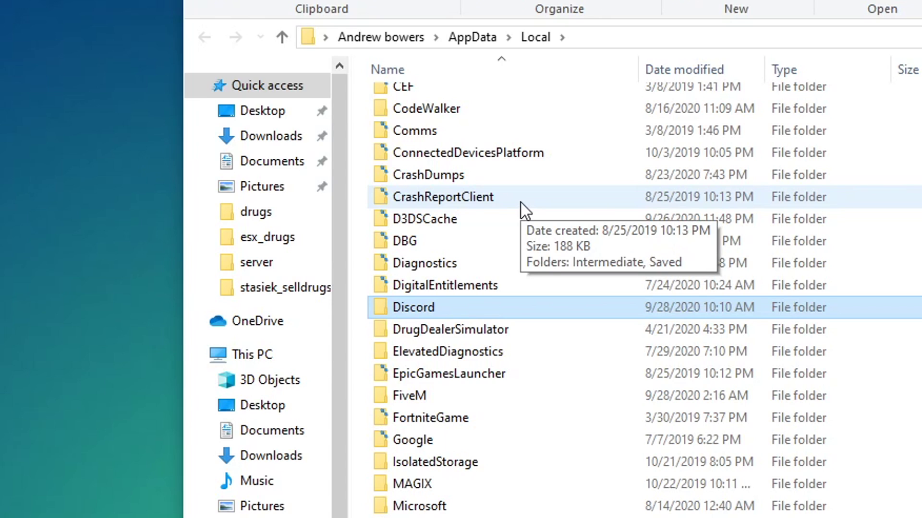
{"action": "left_click_drag", "start_coordinate": [377, 308], "coordinate": [0, 96]}
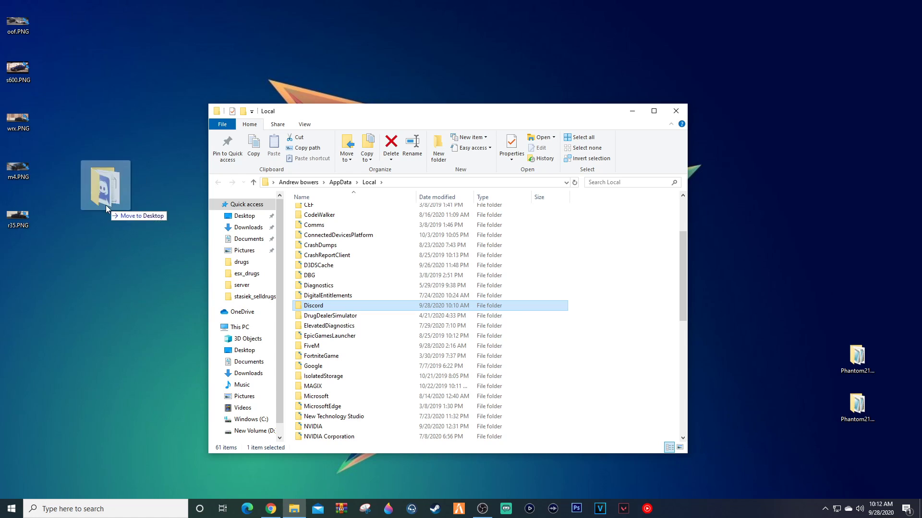
{"action": "left_click_drag", "start_coordinate": [107, 208], "coordinate": [299, 294]}
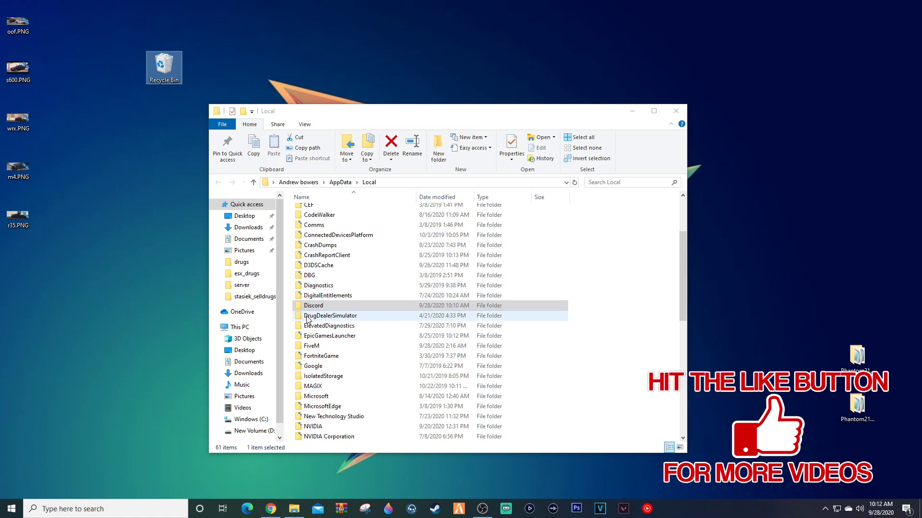
{"action": "left_click_drag", "start_coordinate": [315, 307], "coordinate": [173, 65]}
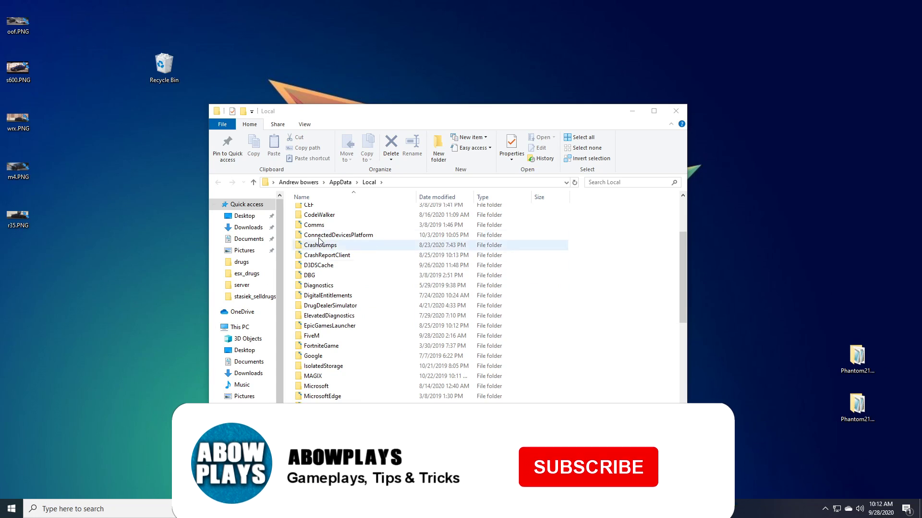
{"action": "left_click", "coordinate": [676, 110]}
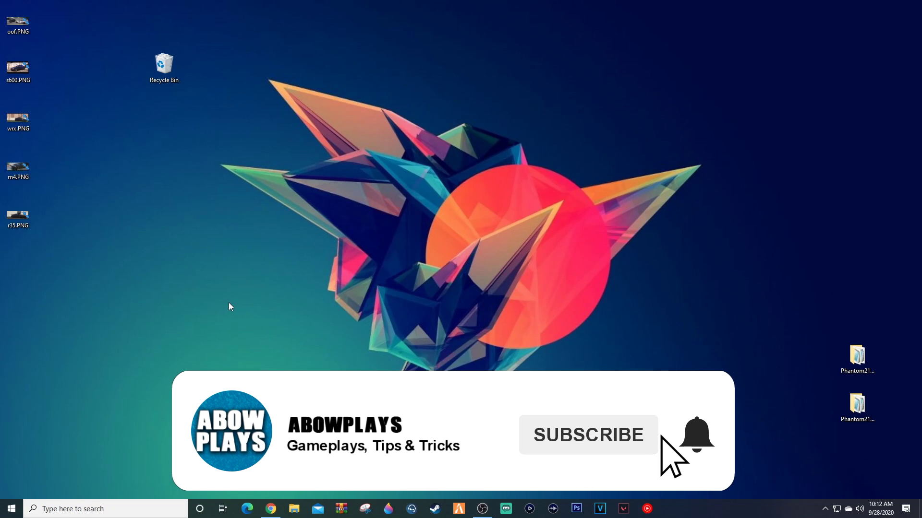
{"action": "key", "text": "super+r"}
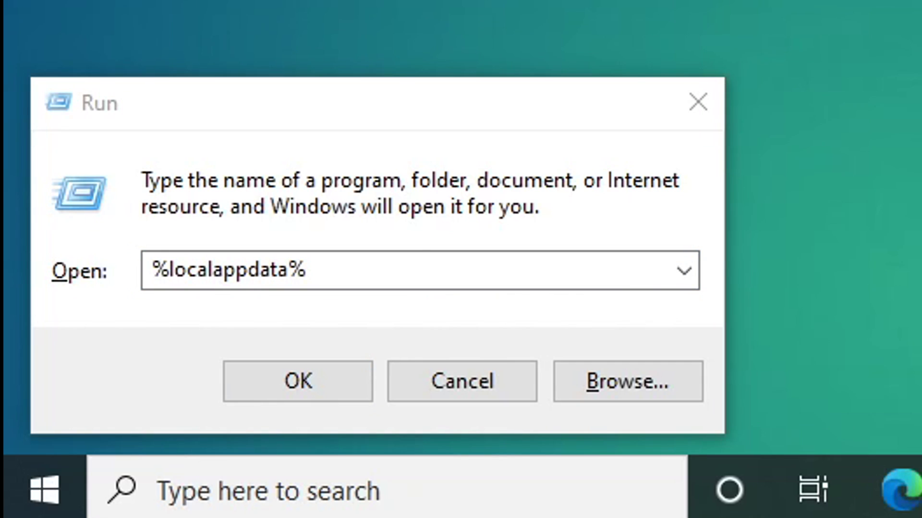
- Open AppData\Roaming and delete its discord folder
{"action": "left_click", "coordinate": [329, 263]}
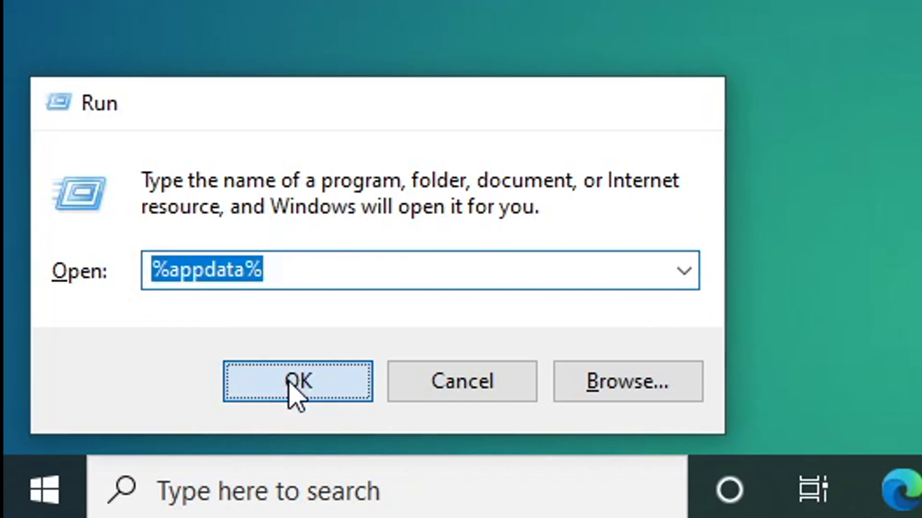
{"action": "left_click", "coordinate": [294, 382]}
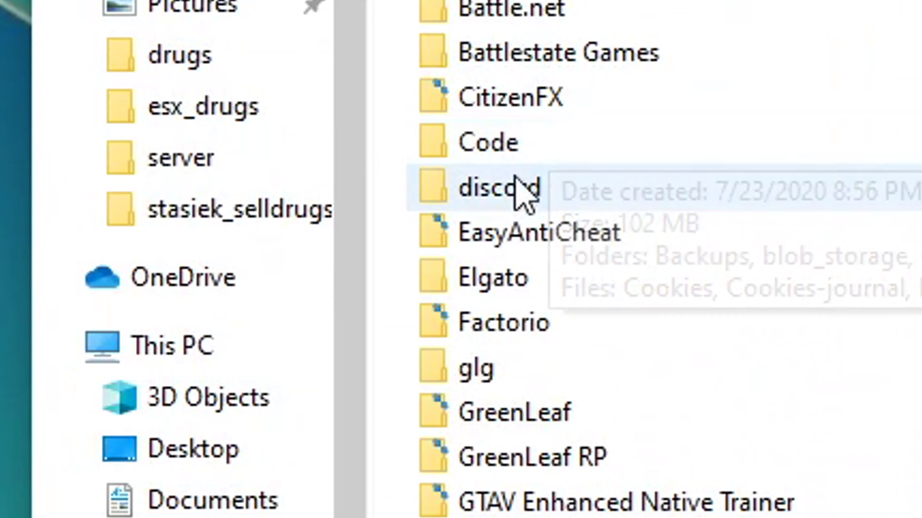
{"action": "left_click_drag", "start_coordinate": [516, 179], "coordinate": [383, 251]}
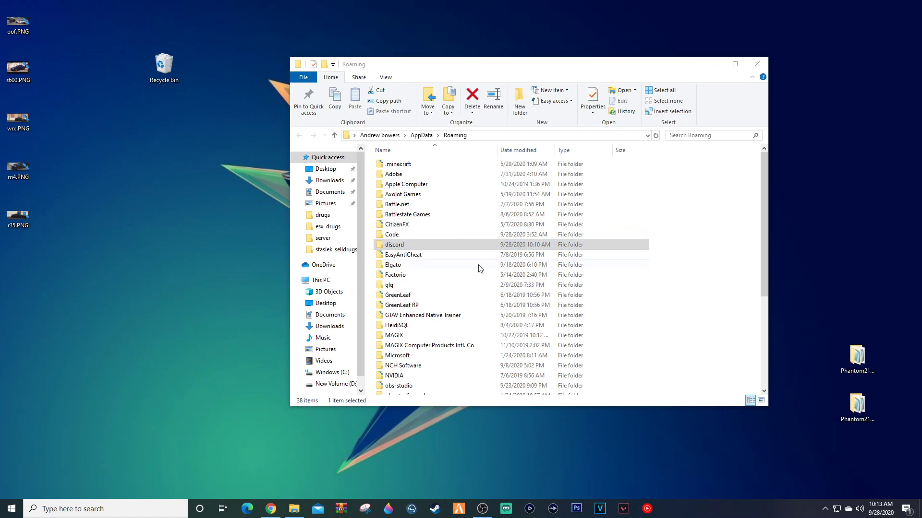
{"action": "key", "text": "Delete"}
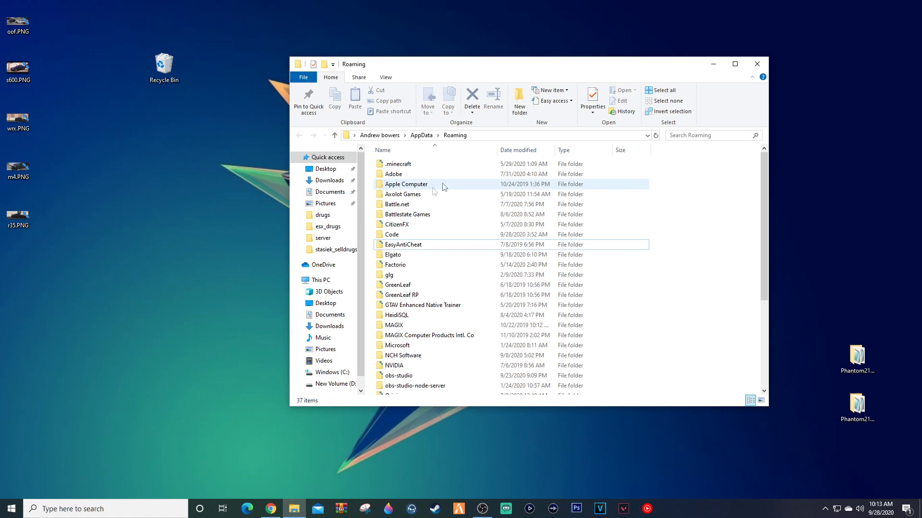
{"action": "left_click", "coordinate": [417, 264]}
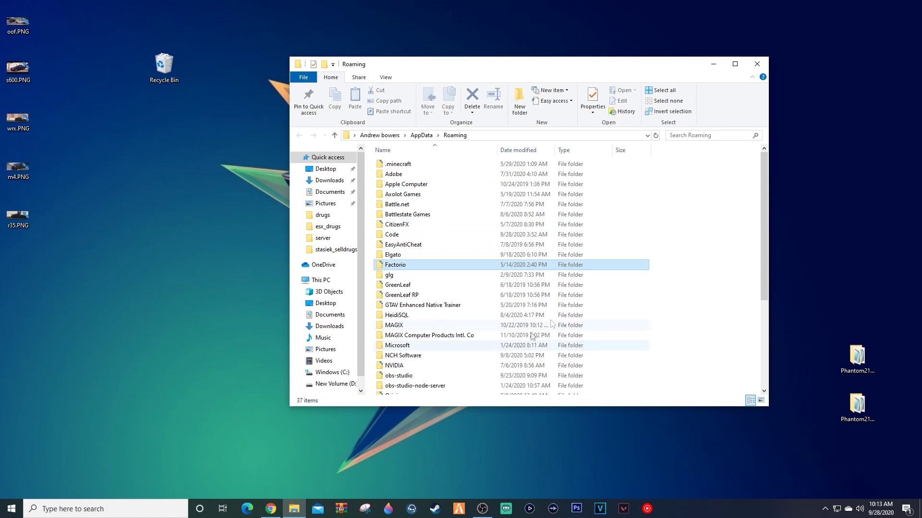
- Empty the Recycle Bin permanently, confirming deletion of the 5,772 items
{"action": "left_click", "coordinate": [757, 65]}
{"action": "right_click", "coordinate": [175, 70]}
{"action": "left_click", "coordinate": [206, 86]}
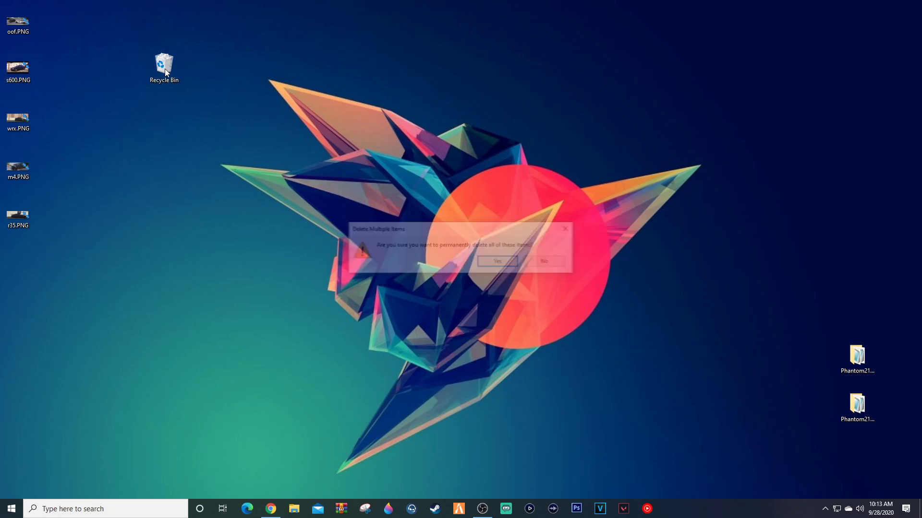
{"action": "left_click", "coordinate": [532, 270]}
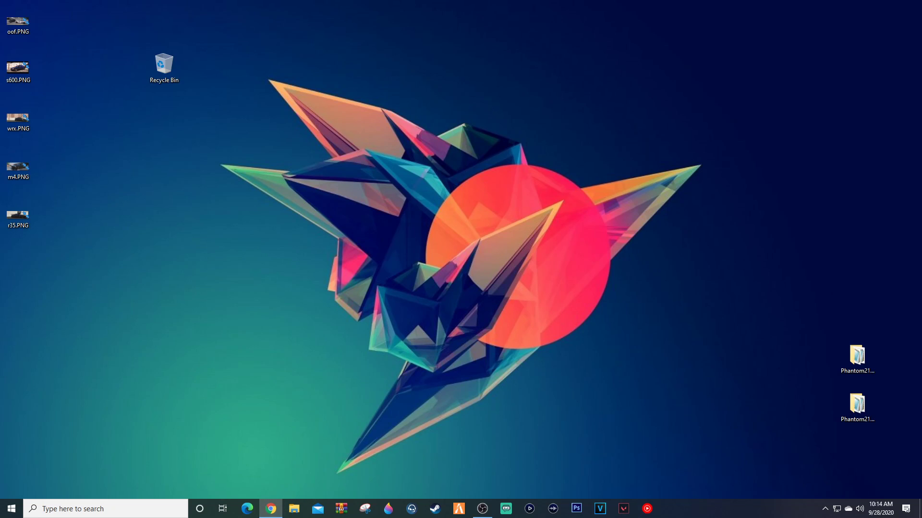
- Restore Chrome from the taskbar, showing a New Tab page
{"action": "left_click", "coordinate": [271, 509]}
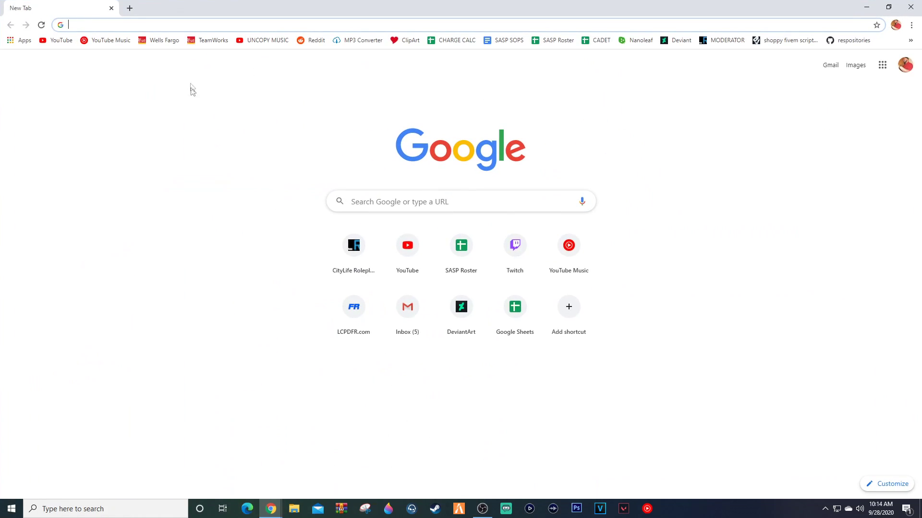
- Search 'discord download', open discord.com/download and start the Windows installer download
{"action": "type", "text": "discord download"}
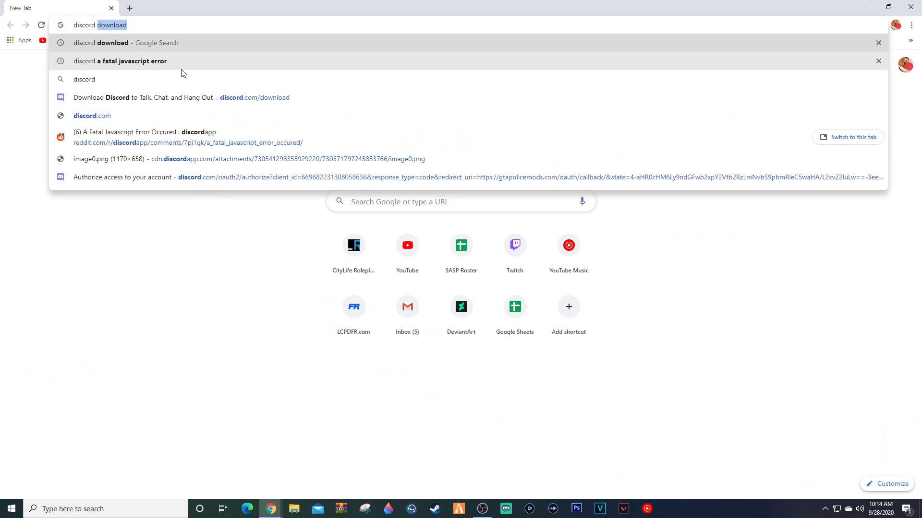
{"action": "key", "text": "Return"}
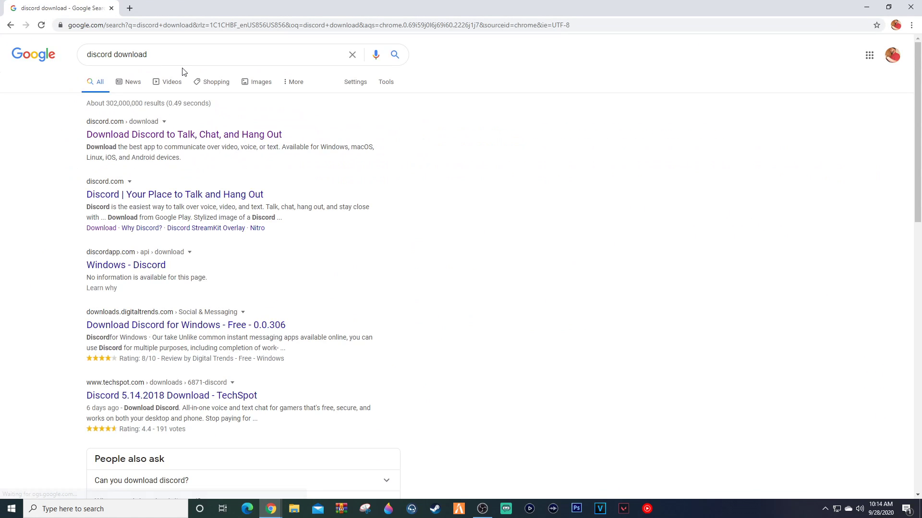
{"action": "left_click", "coordinate": [243, 134]}
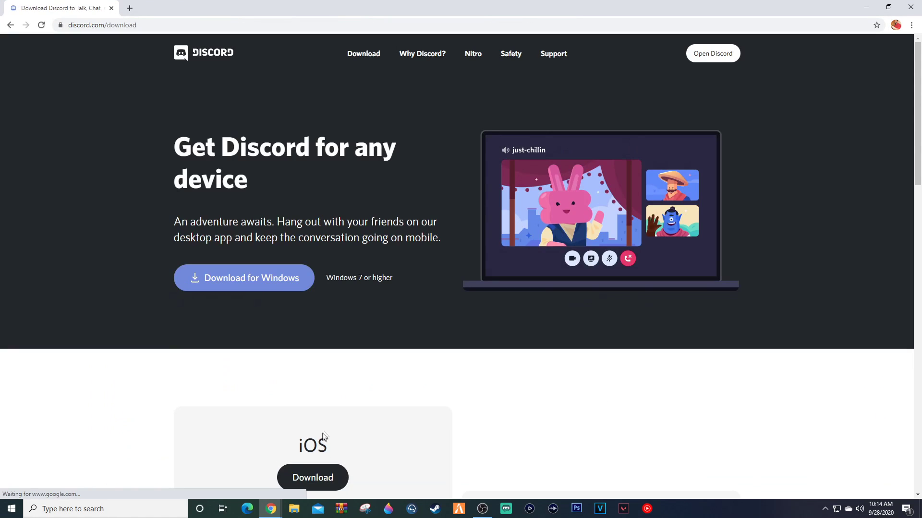
{"action": "left_click", "coordinate": [249, 280]}
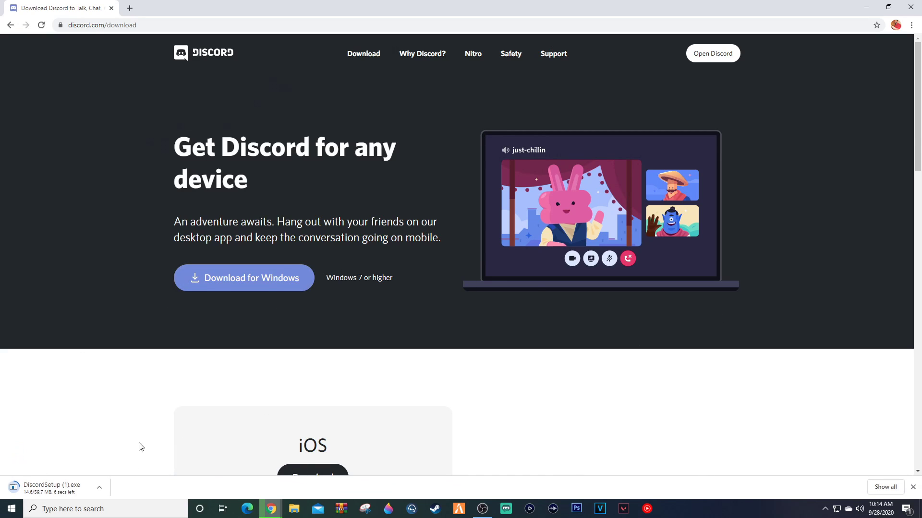
- Show DiscordSetup (1).exe in the Downloads folder and launch the installer
{"action": "left_click", "coordinate": [98, 487]}
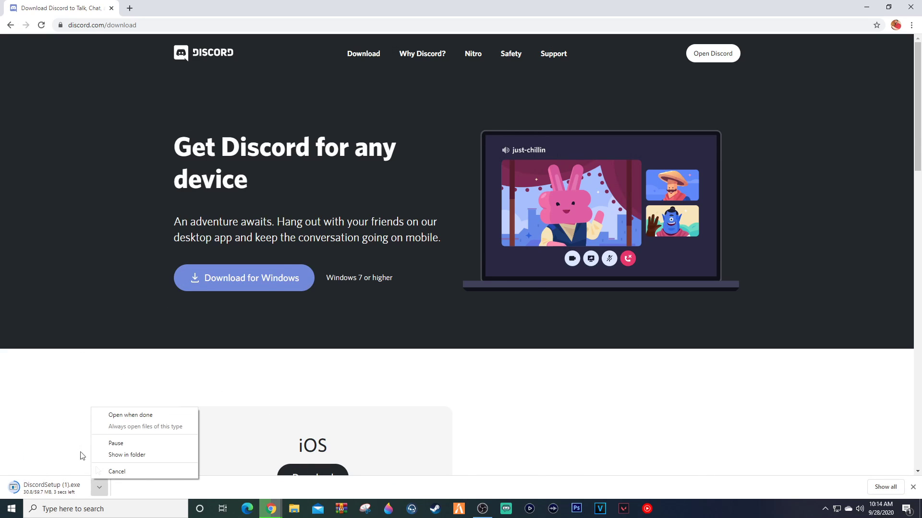
{"action": "left_click", "coordinate": [133, 456]}
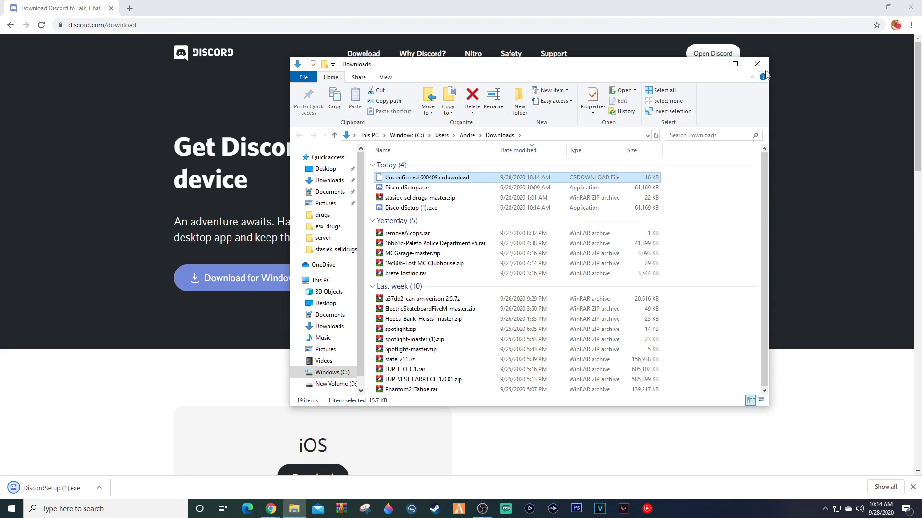
{"action": "left_click", "coordinate": [759, 64]}
{"action": "left_click", "coordinate": [99, 488]}
{"action": "left_click", "coordinate": [134, 458]}
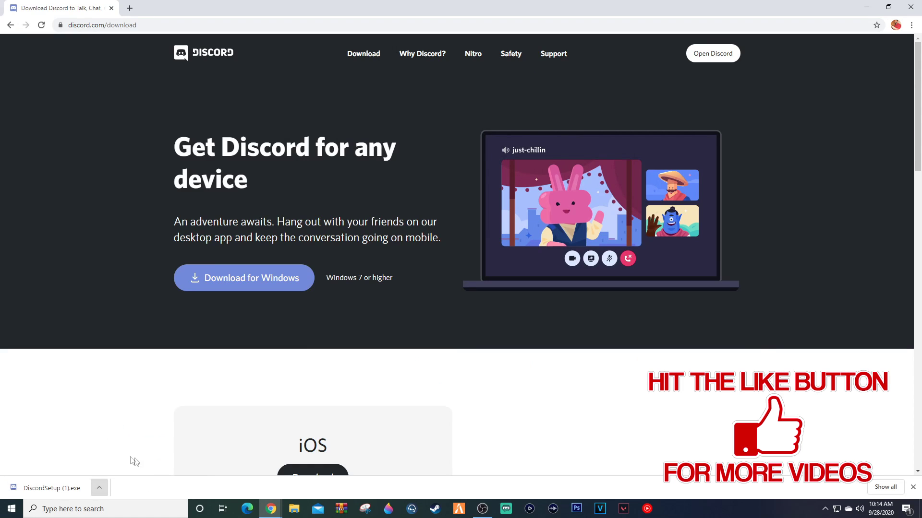
{"action": "double_click", "coordinate": [406, 178]}
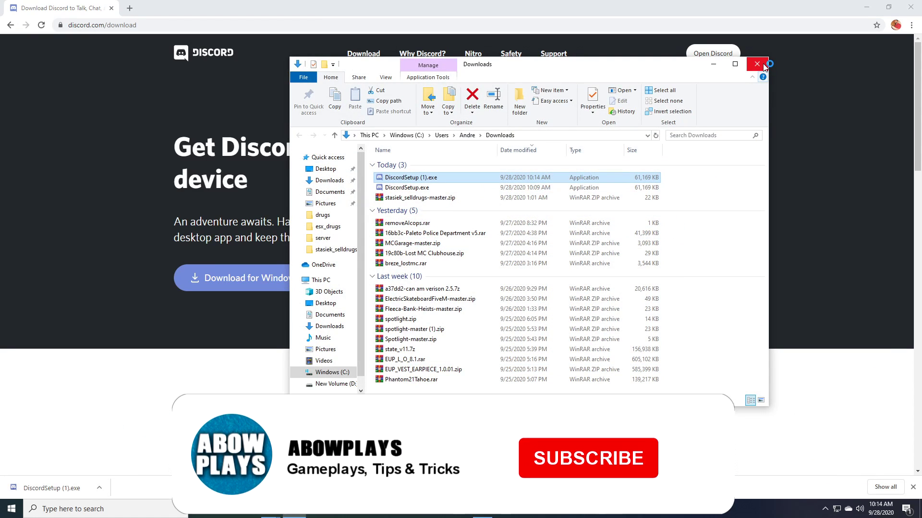
- Move Chrome and the Downloads window aside, then maximize the newly installed Discord window
{"action": "left_click", "coordinate": [866, 7]}
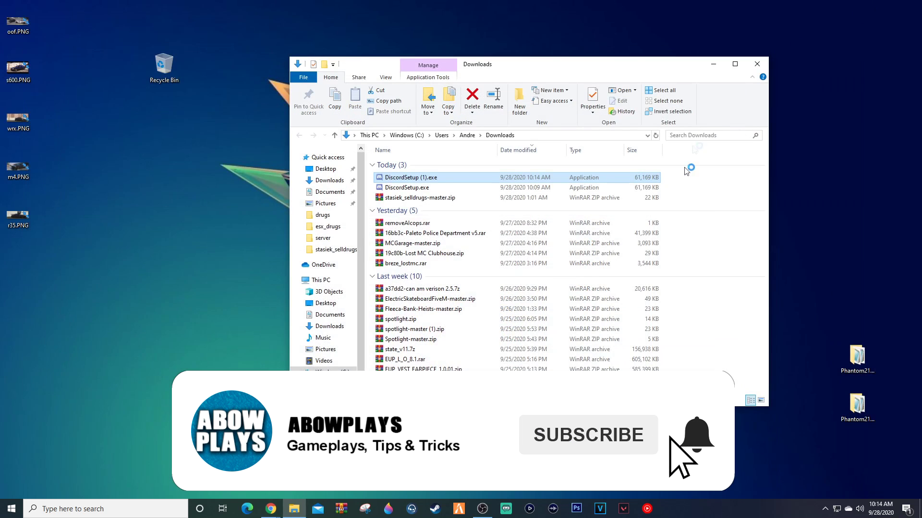
{"action": "left_click_drag", "start_coordinate": [322, 58], "coordinate": [580, 281]}
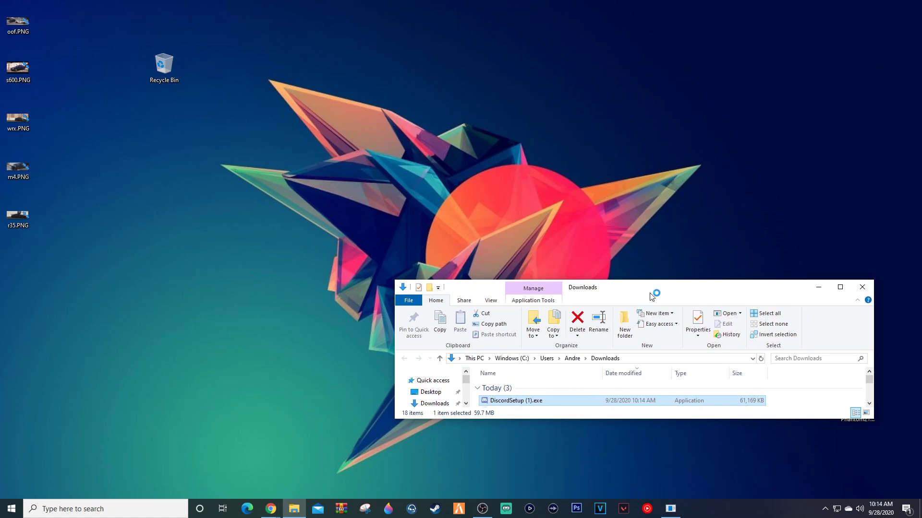
{"action": "left_click_drag", "start_coordinate": [651, 292], "coordinate": [684, 72]}
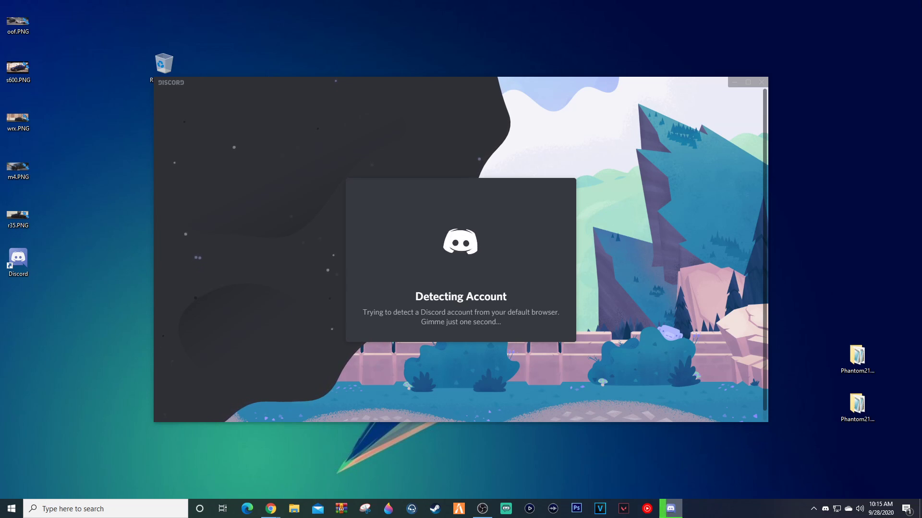
{"action": "left_click", "coordinate": [747, 83]}
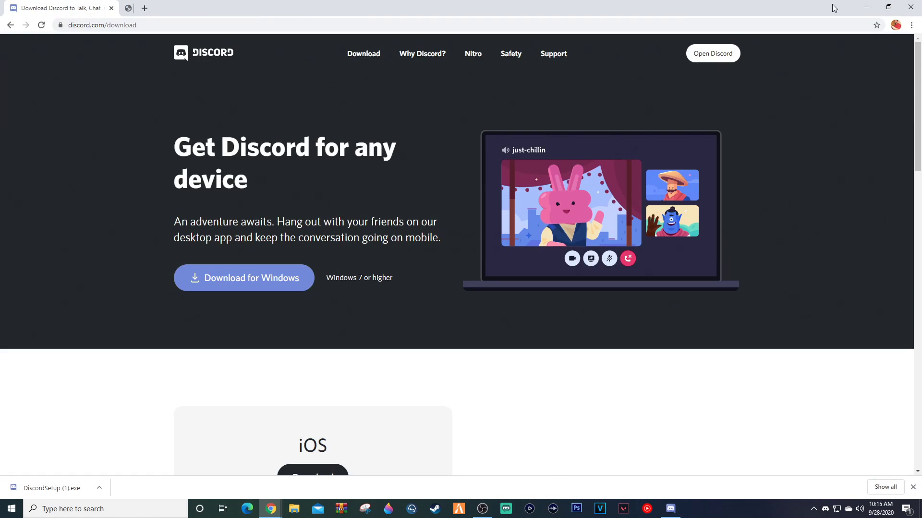
- Minimize Chrome to reveal Discord's Welcome back login screen
{"action": "left_click", "coordinate": [867, 7]}
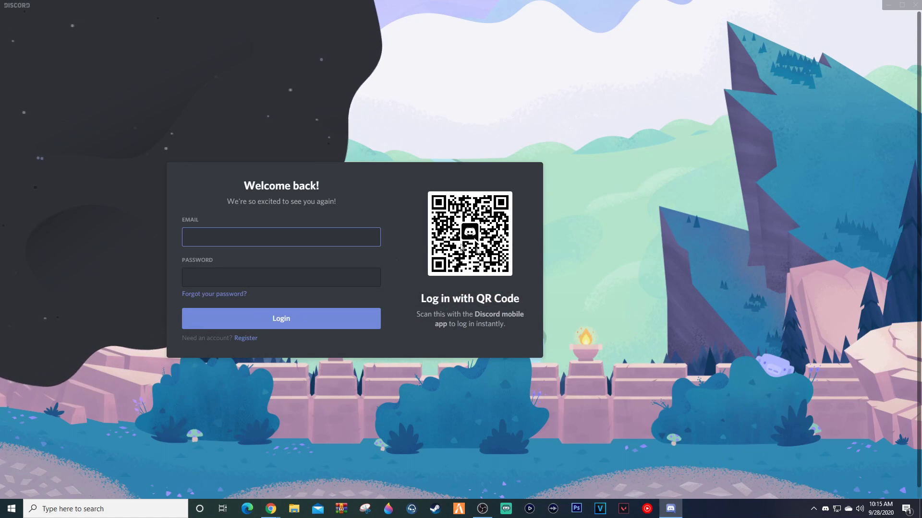
{"action": "left_click", "coordinate": [655, 307]}
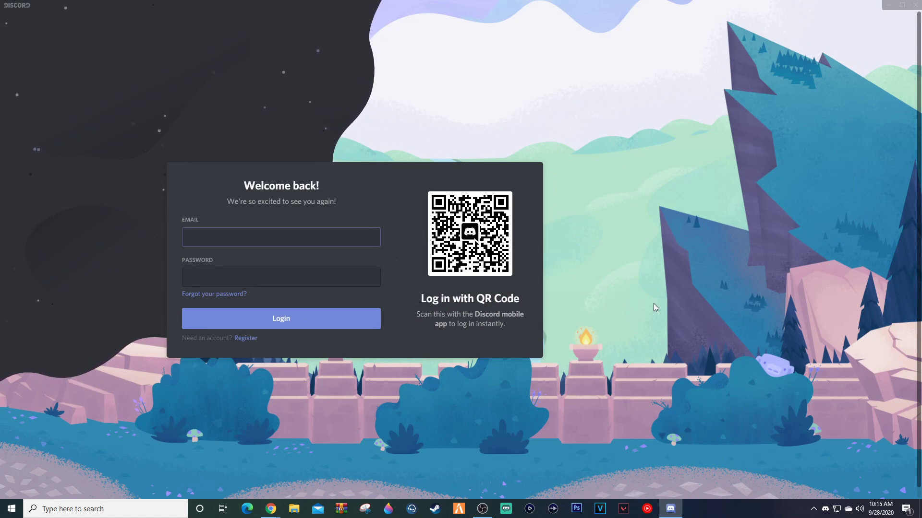